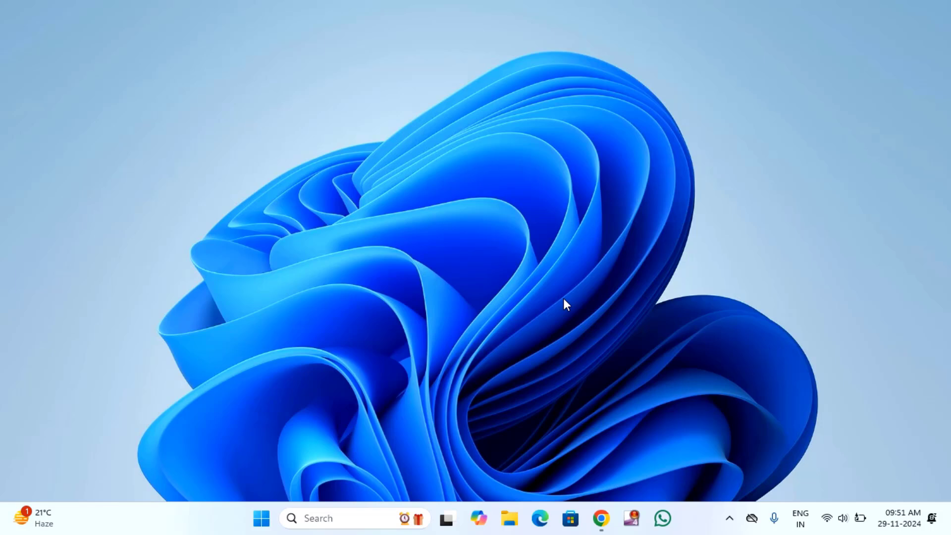
Step: Find Registry Editor through Windows search and run it as administrator
click(312, 521)
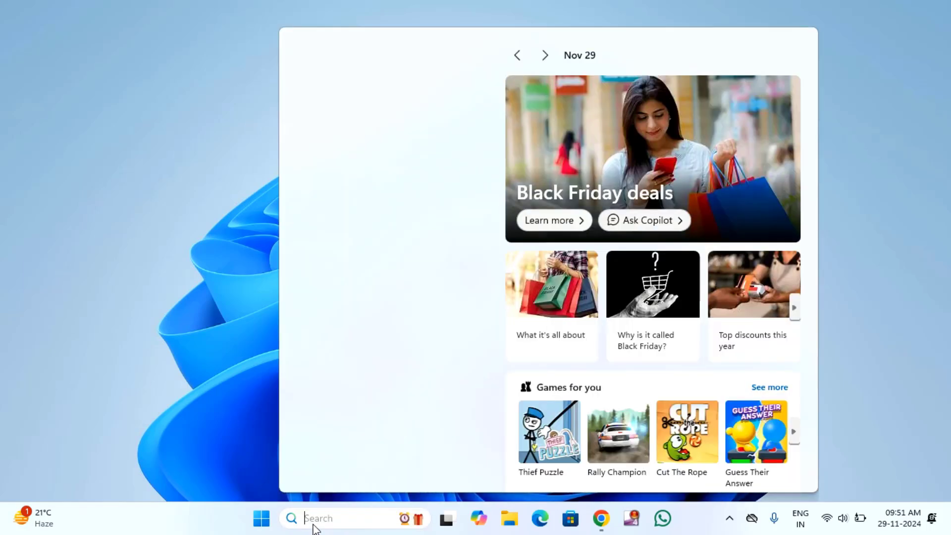
text(re)
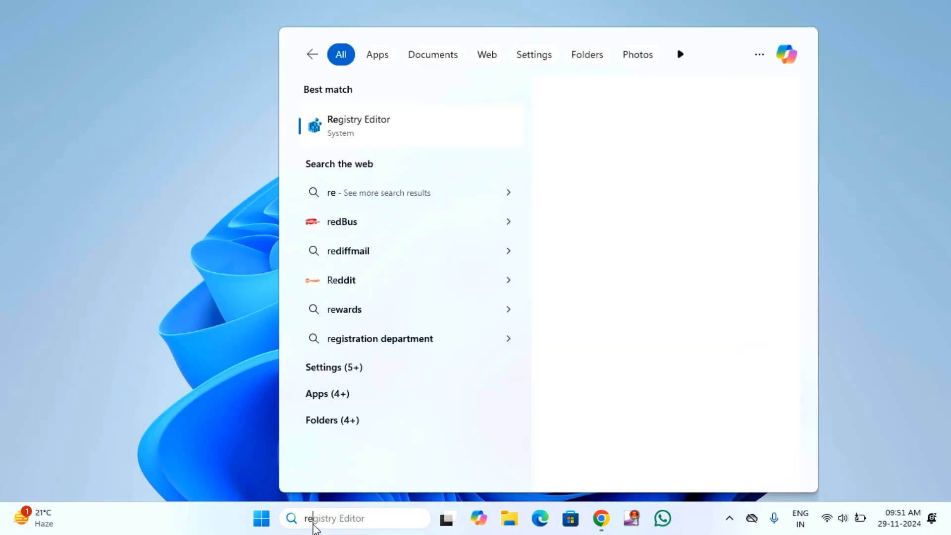
text(ge)
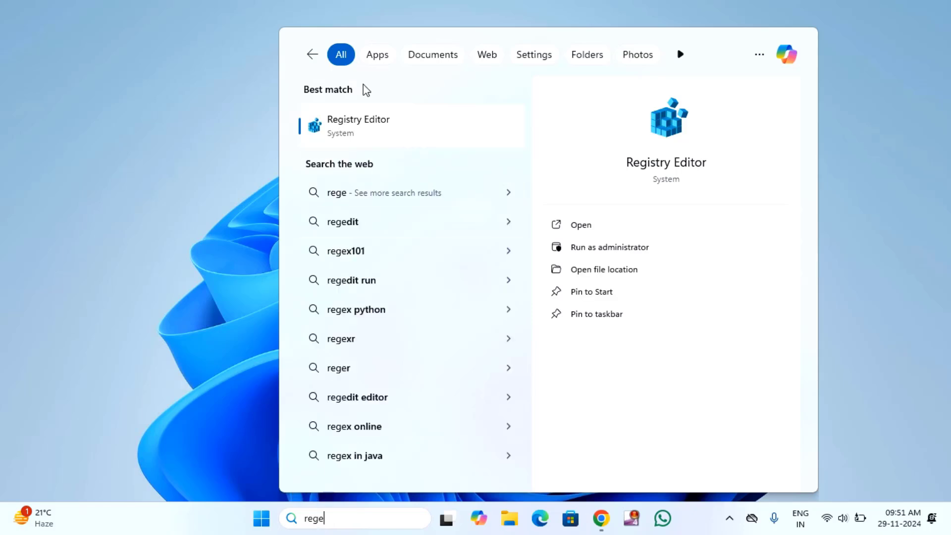
right_click(399, 135)
click(454, 151)
Step: Expand the registry tree to HKEY_LOCAL_MACHINE\SOFTWARE\Policies\Microsoft\Windows and select the Windows key
double_click(203, 204)
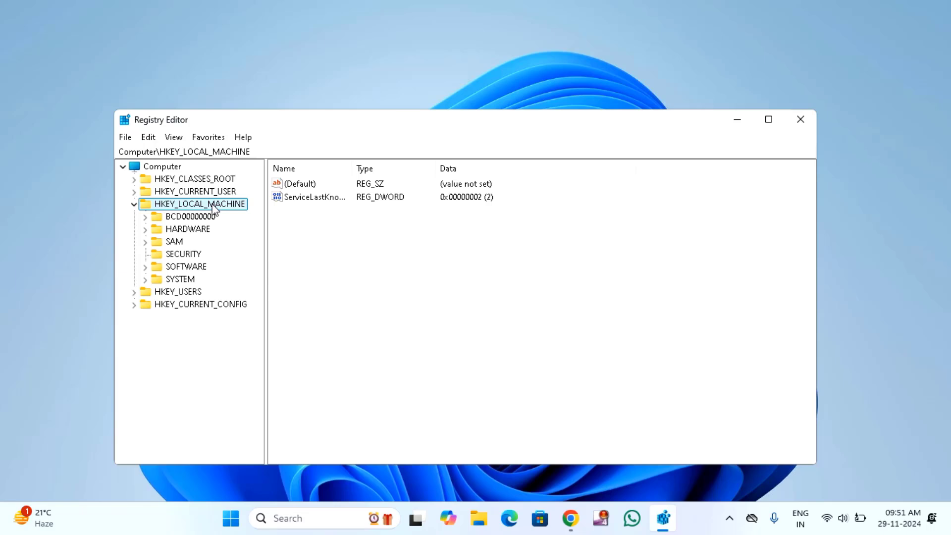
double_click(190, 267)
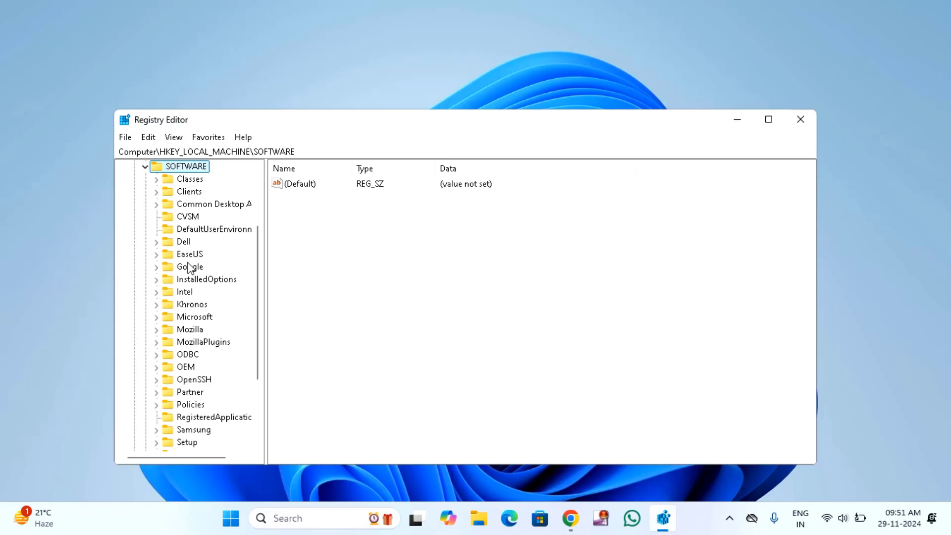
double_click(198, 407)
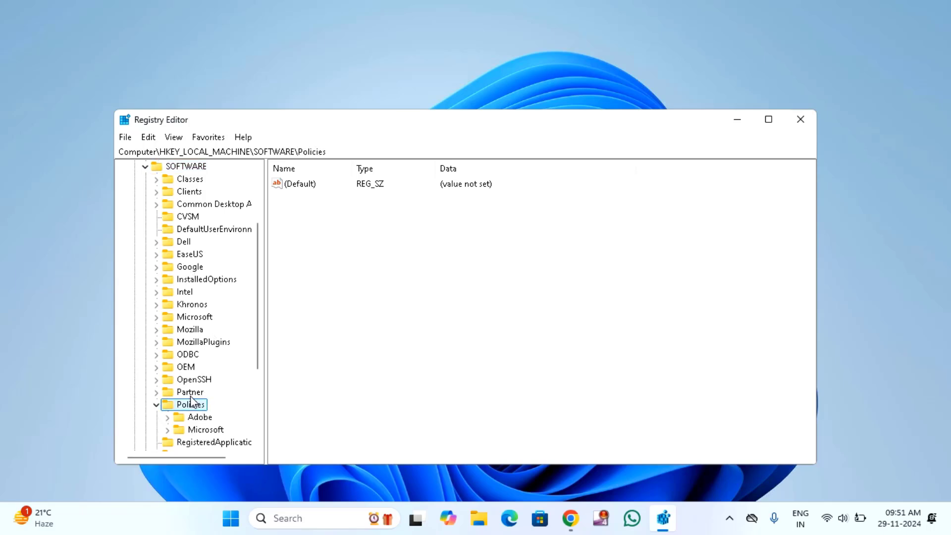
scroll(186, 398, down, 1)
double_click(207, 392)
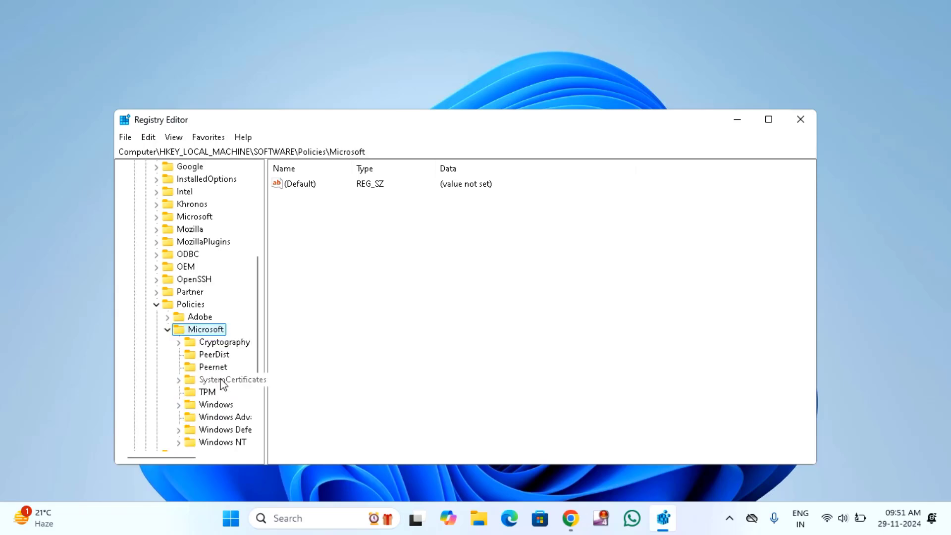
scroll(228, 391, down, 1)
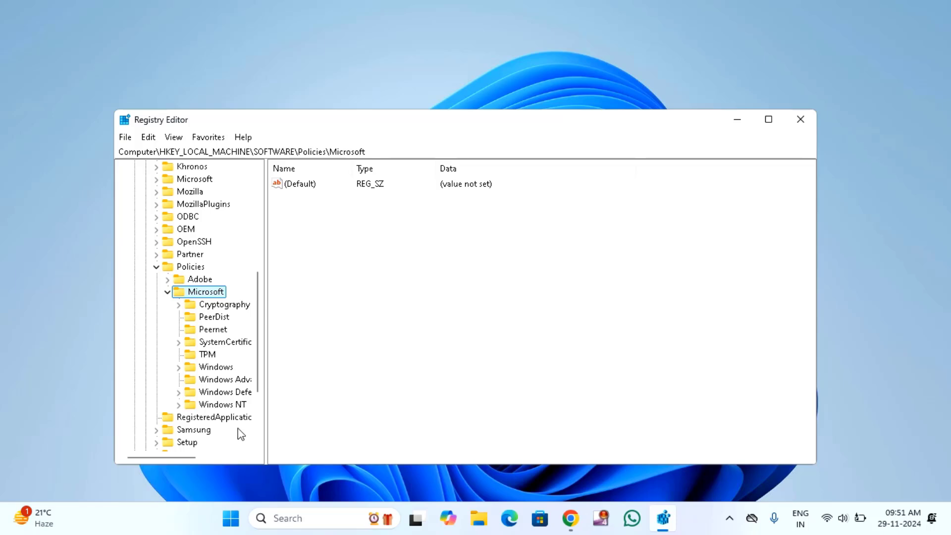
double_click(222, 369)
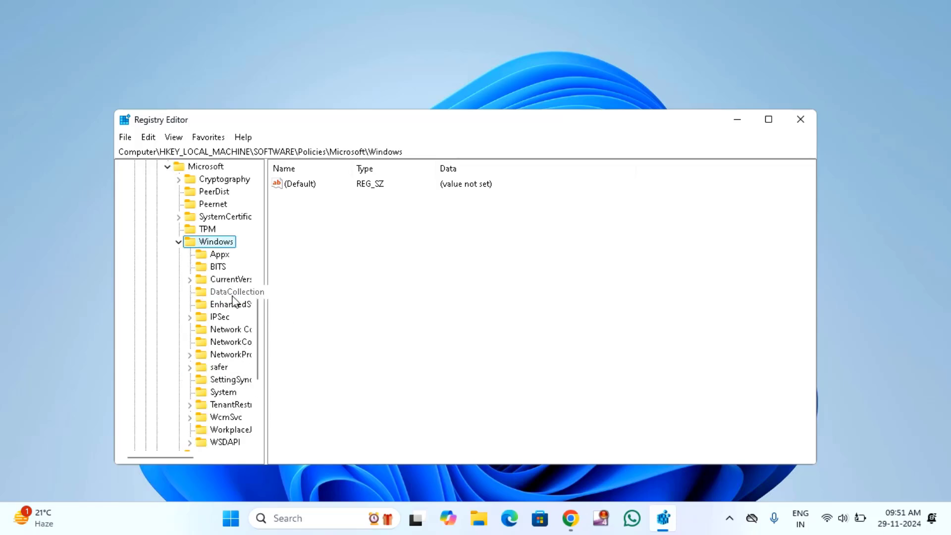
scroll(231, 307, down, 1)
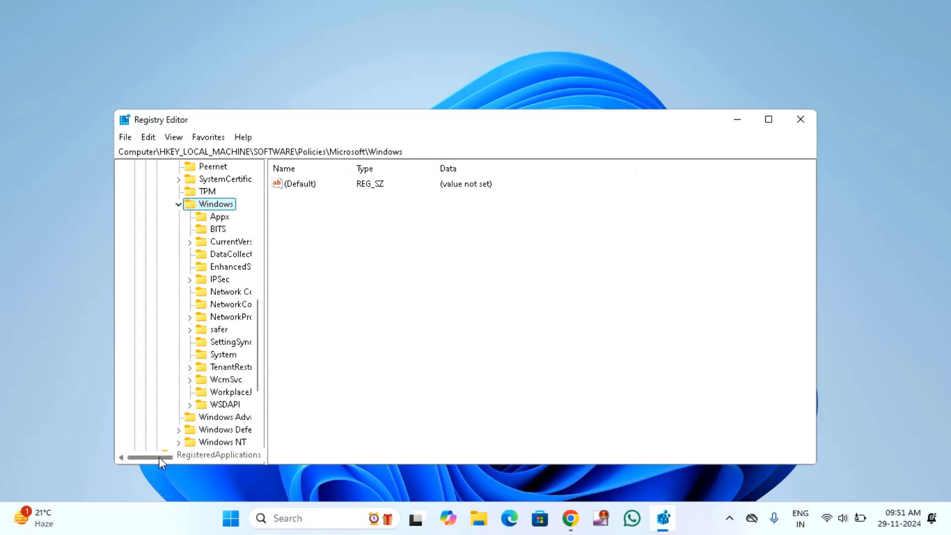
drag(158, 458, 180, 457)
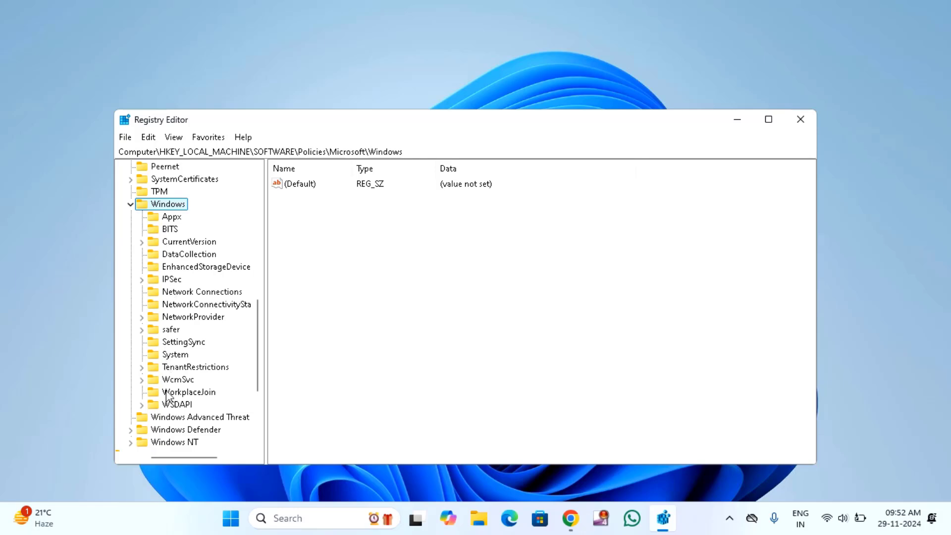
Step: Create a string value named ProductVersion in the Windows policies key
click(401, 343)
right_click(366, 299)
mouse_move(395, 310)
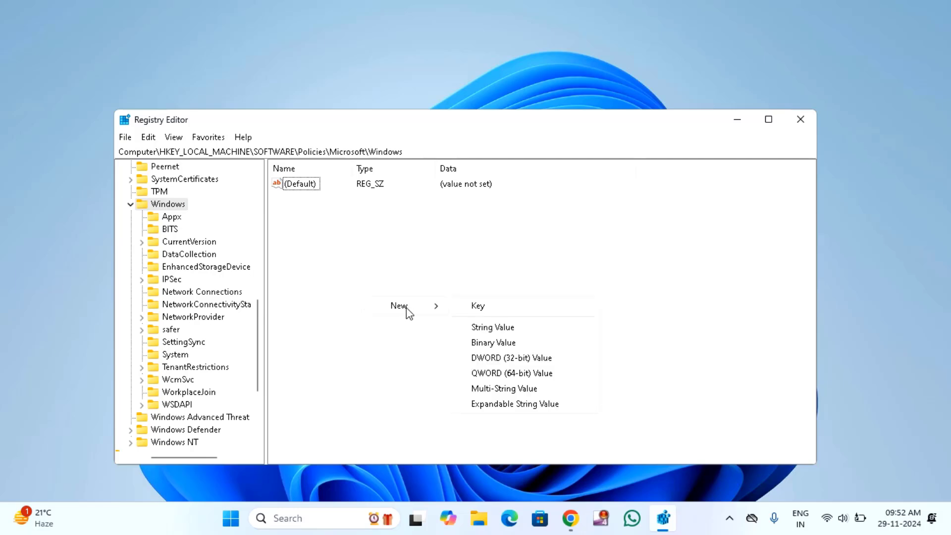
click(510, 329)
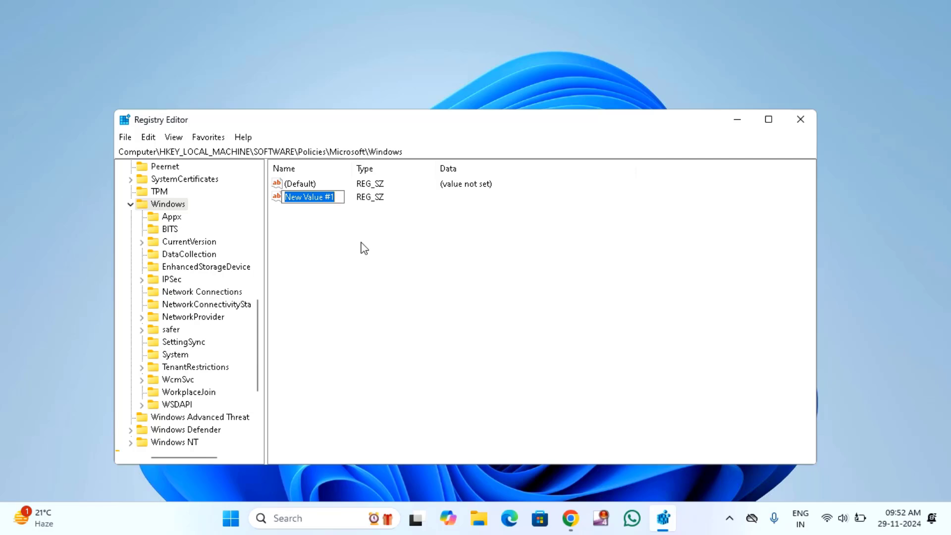
text(Pr)
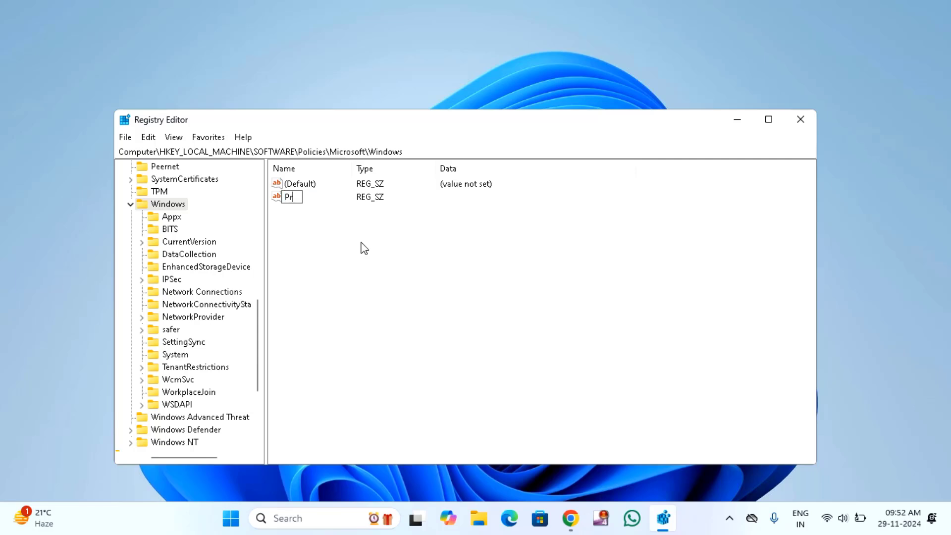
text(oductVersion)
key(Return)
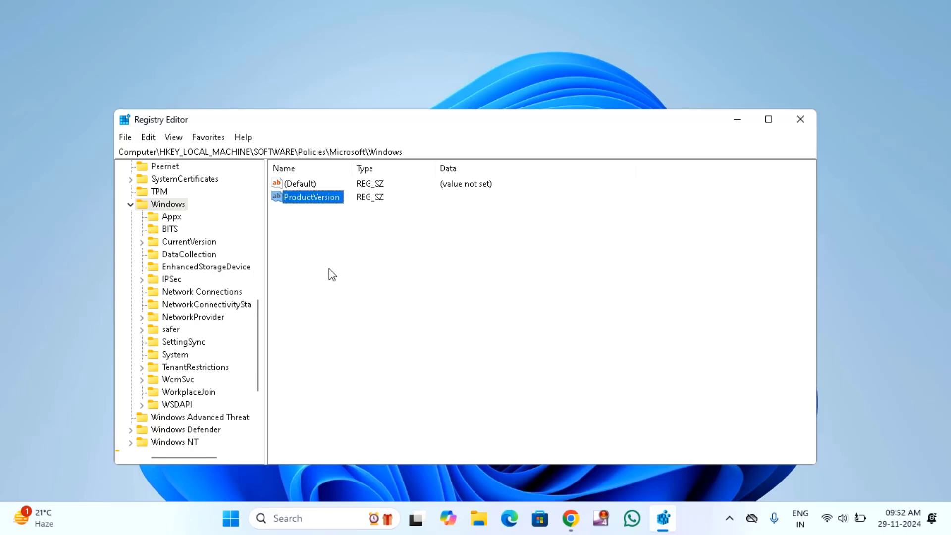
Step: Set the value data of ProductVersion to "Windows 11"
double_click(310, 205)
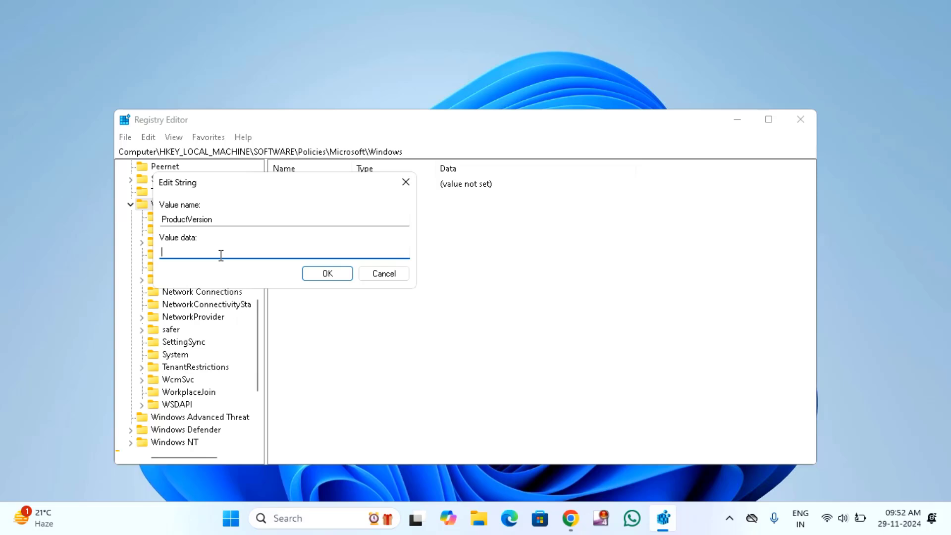
text(Windows 11)
click(307, 278)
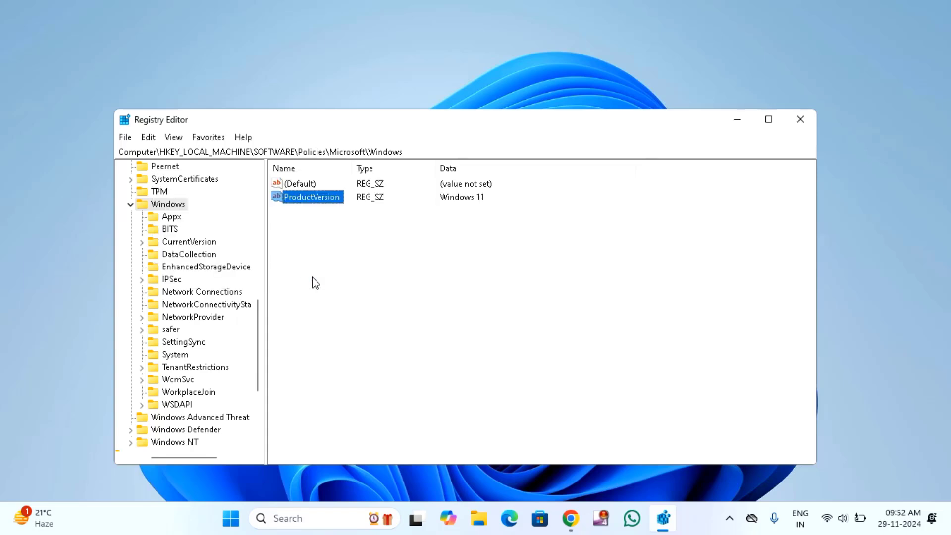
Step: Create a DWORD (32-bit) value named TargetReleaseVersion in the Windows policies key
right_click(337, 267)
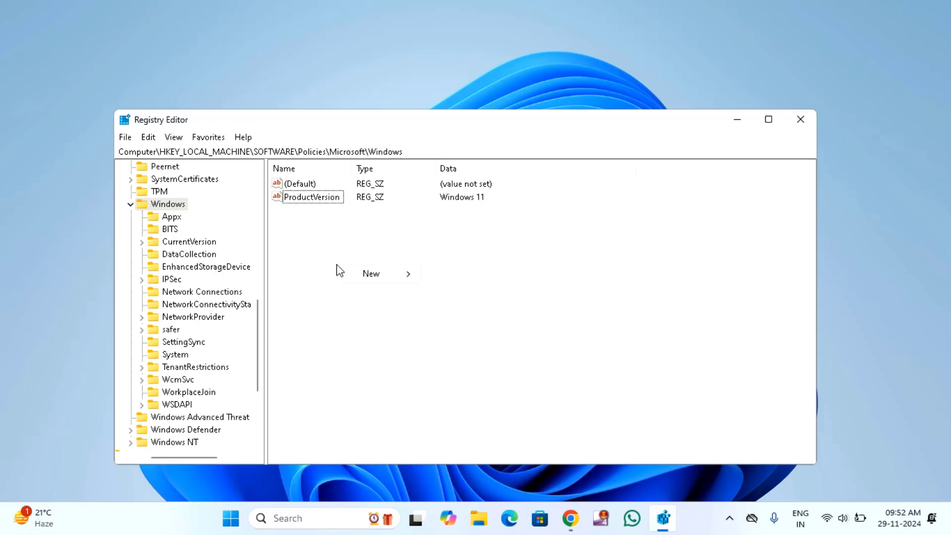
mouse_move(379, 280)
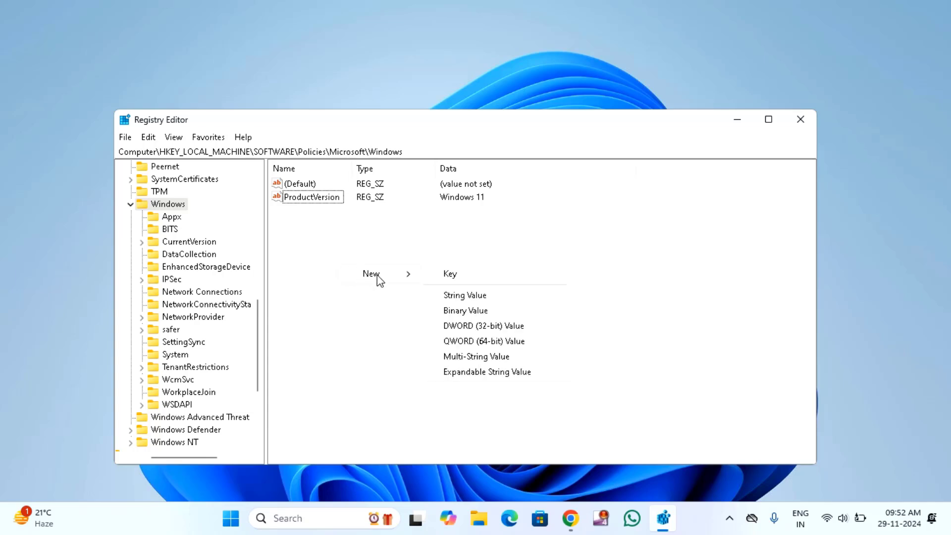
click(497, 327)
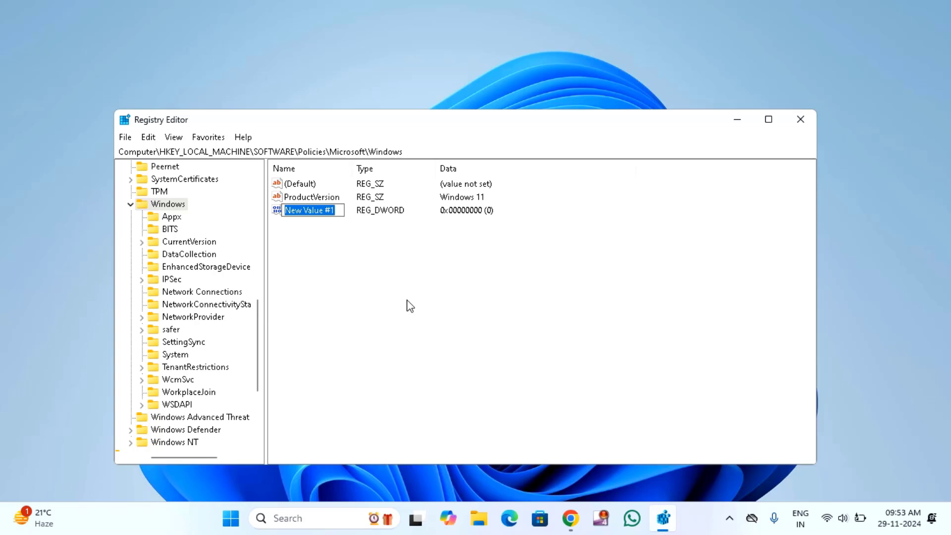
text(Tar)
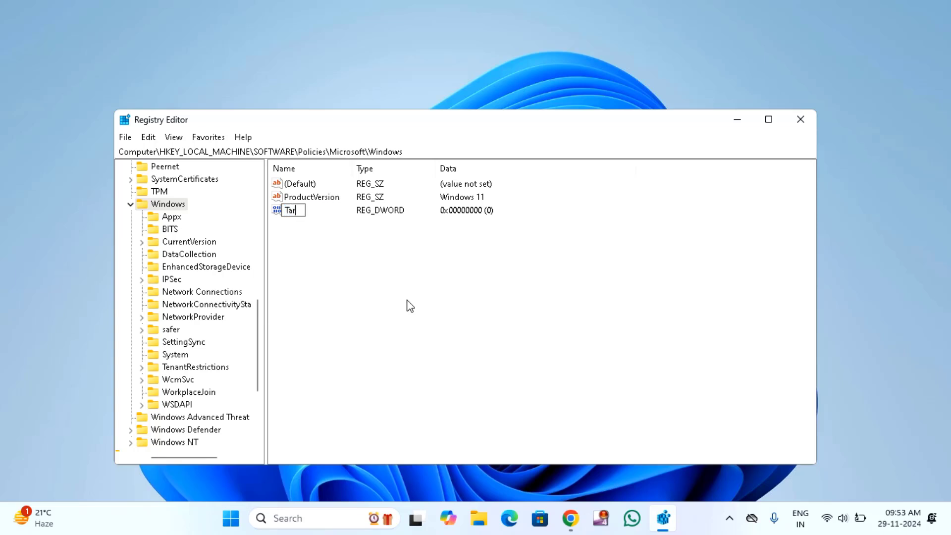
text(getReleaseVer)
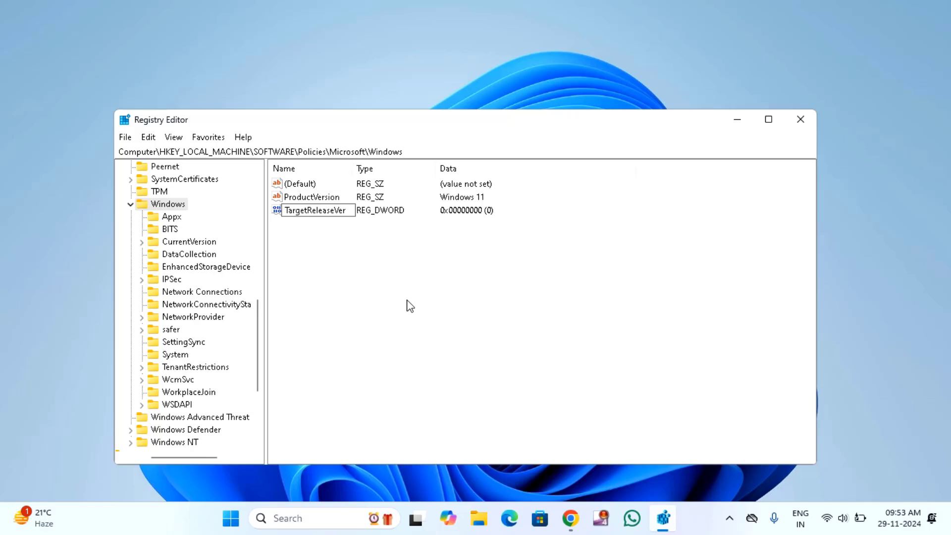
text(sion)
key(Return)
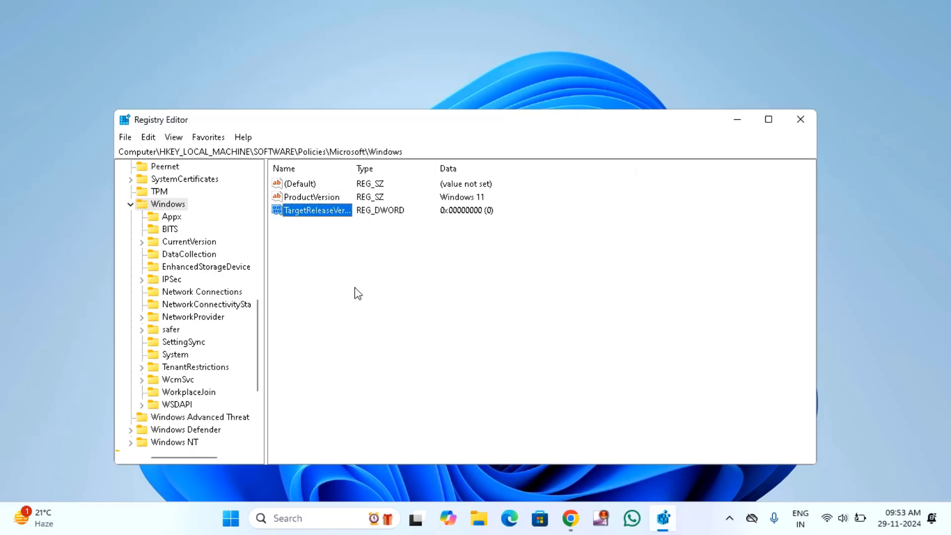
Step: Set the value data of TargetReleaseVersion to 1
double_click(316, 211)
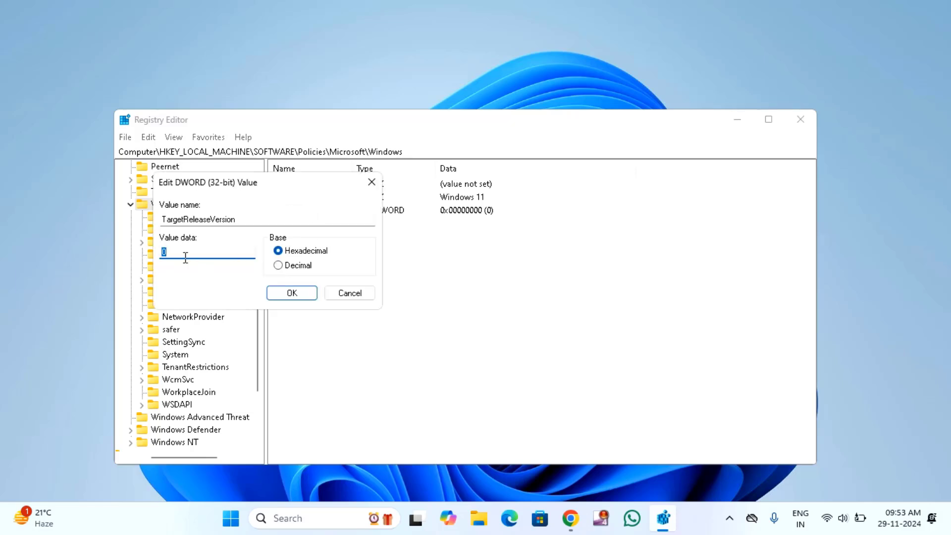
text(1)
click(291, 293)
Step: Create a string value named TargetReleaseVersioninfo in the Windows policies key
right_click(331, 279)
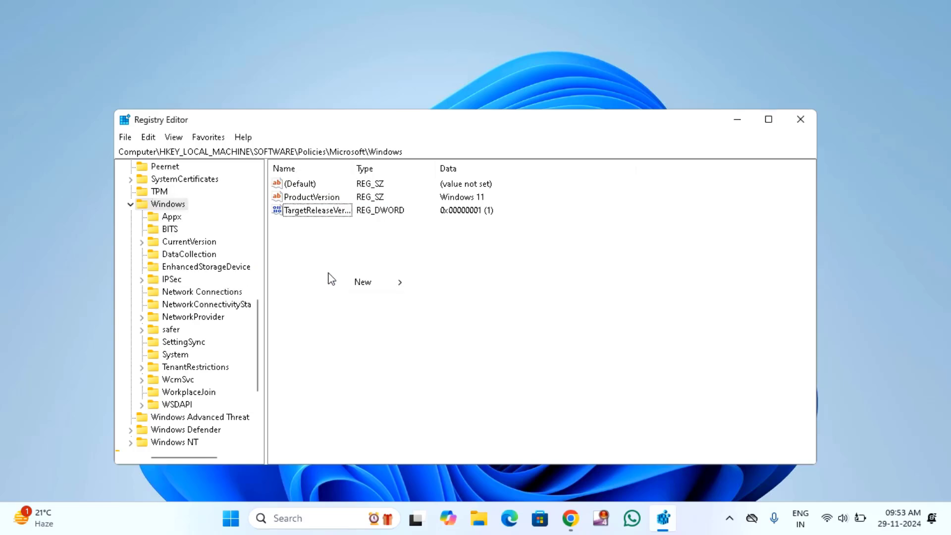
mouse_move(345, 283)
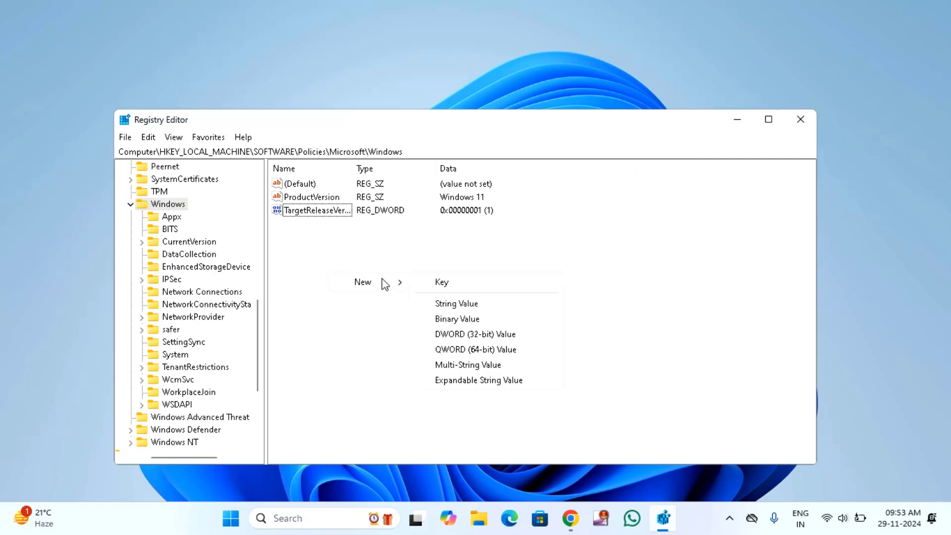
click(457, 303)
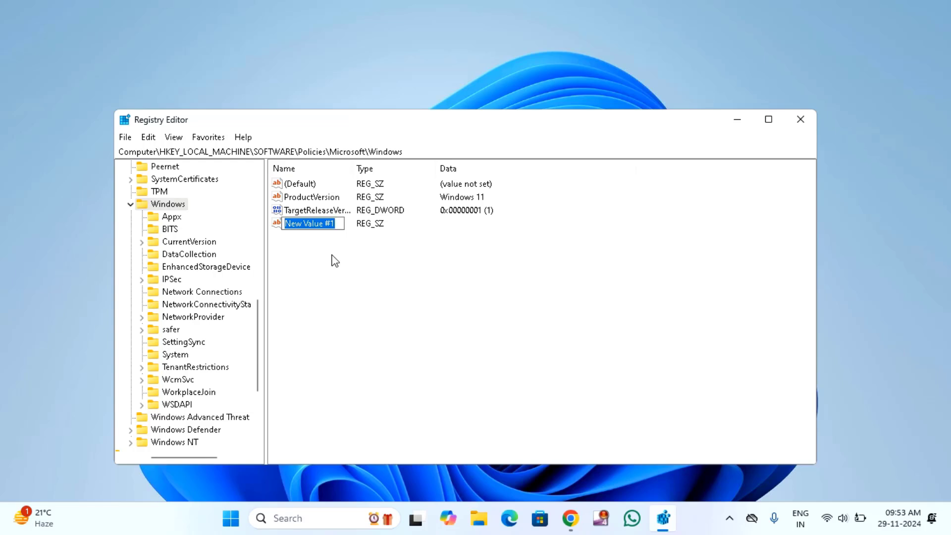
text(Target)
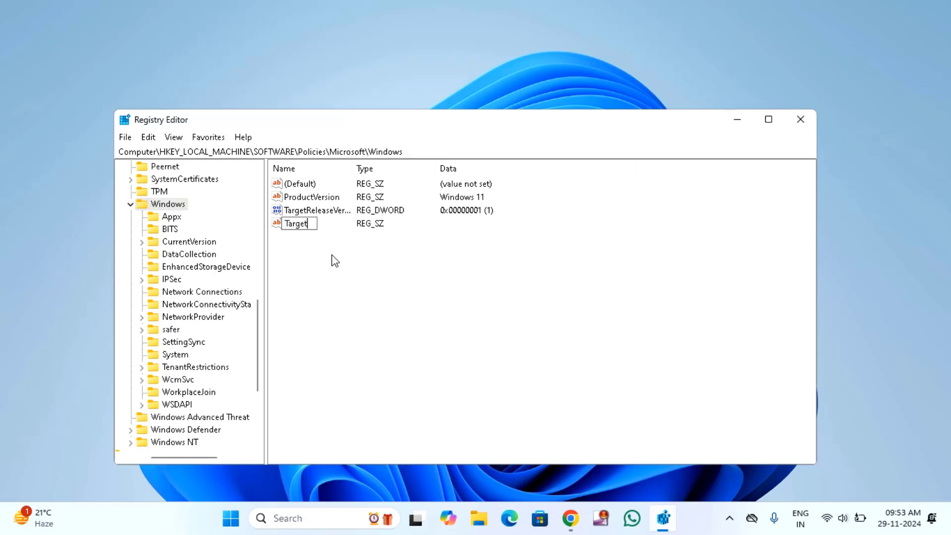
text(ReleaseVersioninfo)
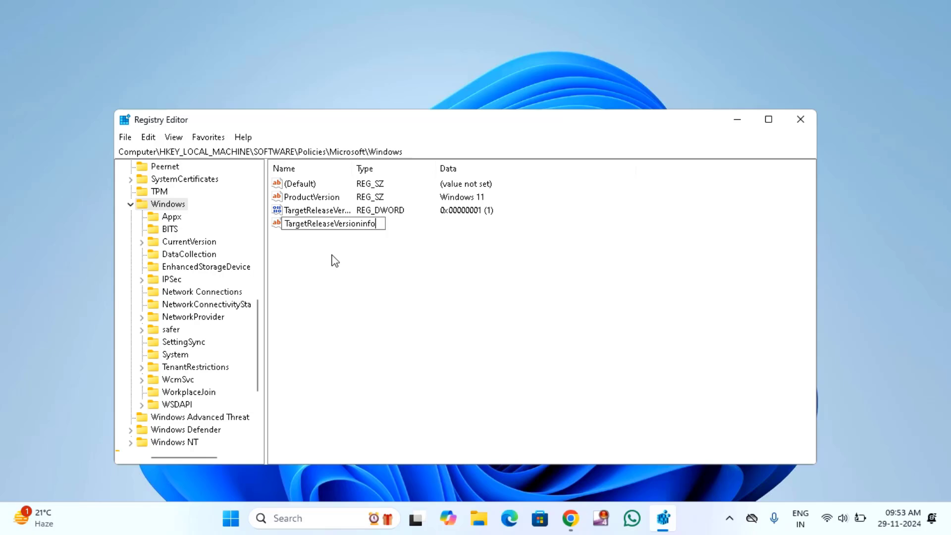
key(Return)
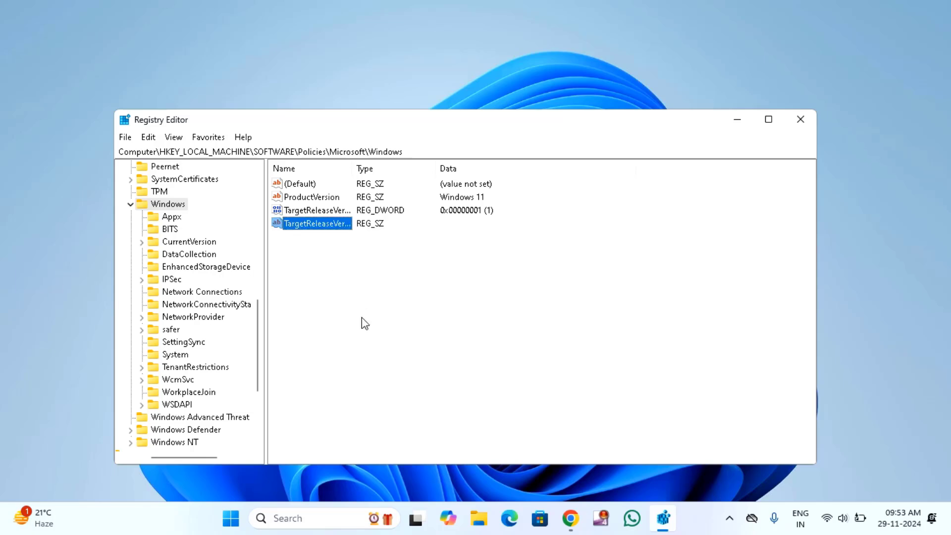
Step: Set the value data of TargetReleaseVersioninfo to 24H2
double_click(312, 224)
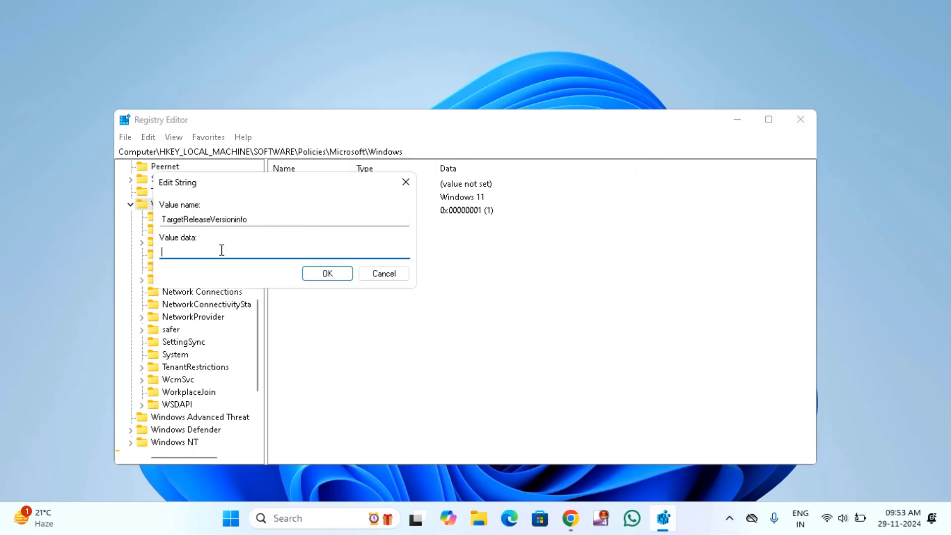
text(24H2)
click(317, 273)
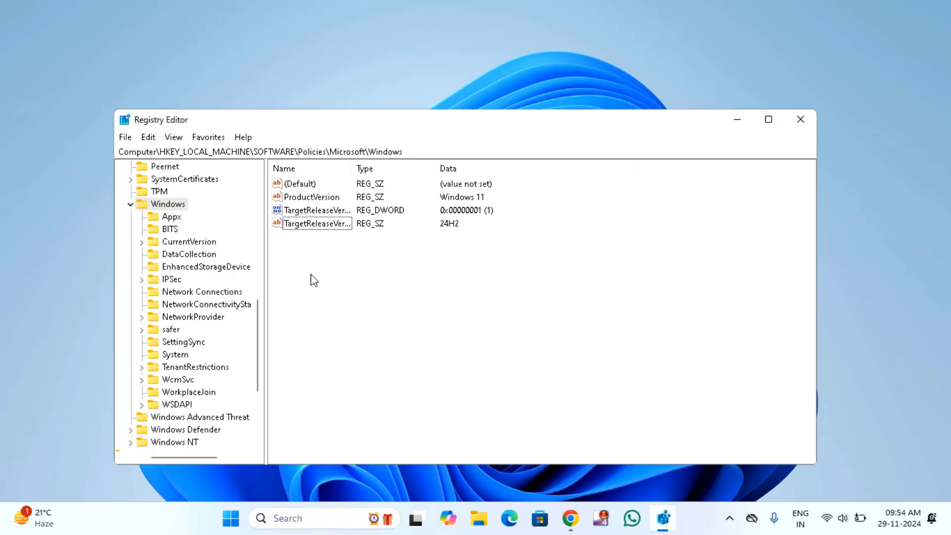
Step: Open Start with the Registry Editor window left open
click(230, 520)
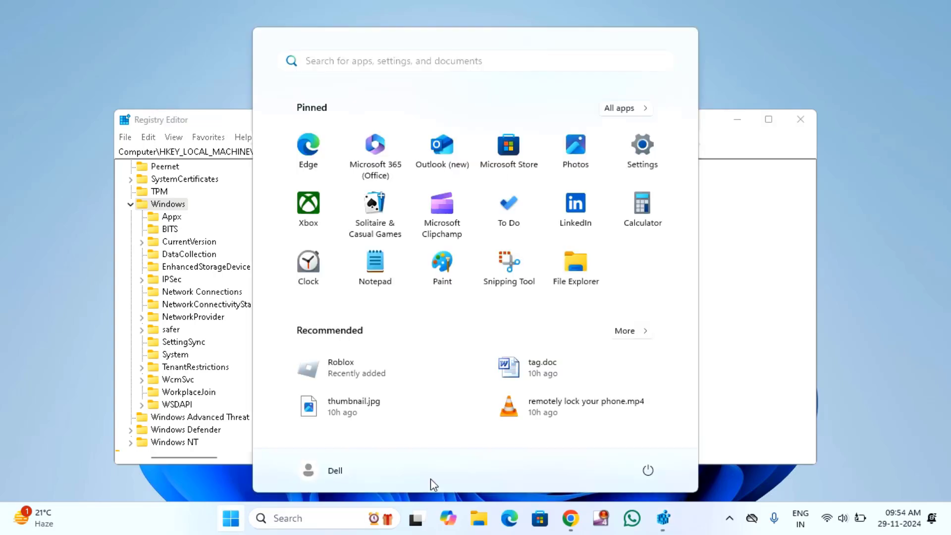